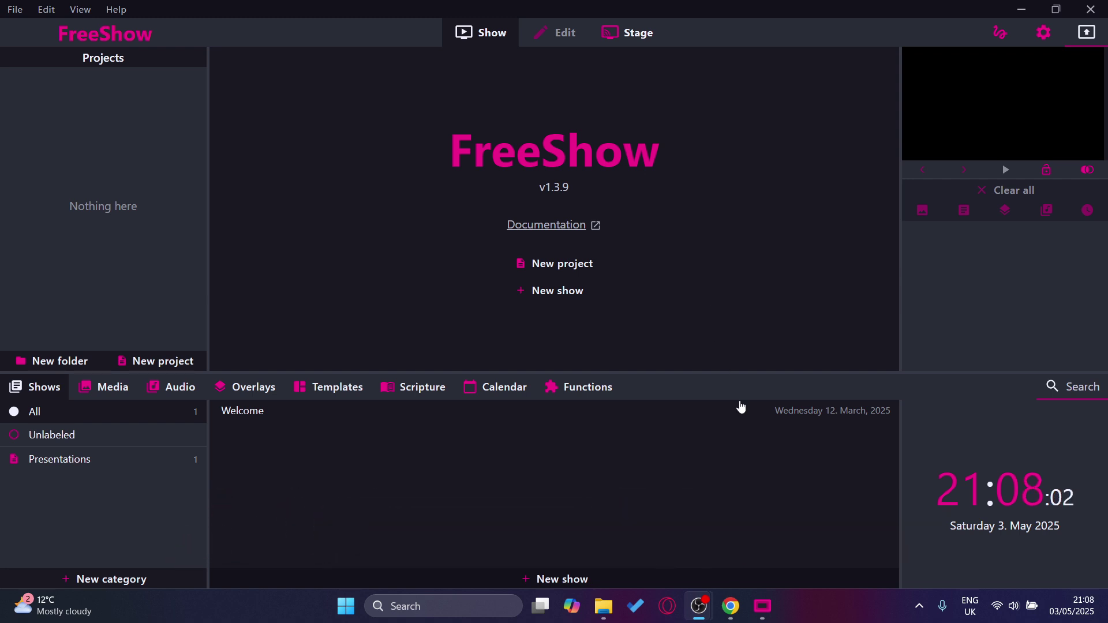
Step: Bring the Google Chrome window in front of FreeShow
click(732, 605)
Step: View the freeshow.app homepage in Chrome, then return to FreeShow v1.3.9
click(130, 13)
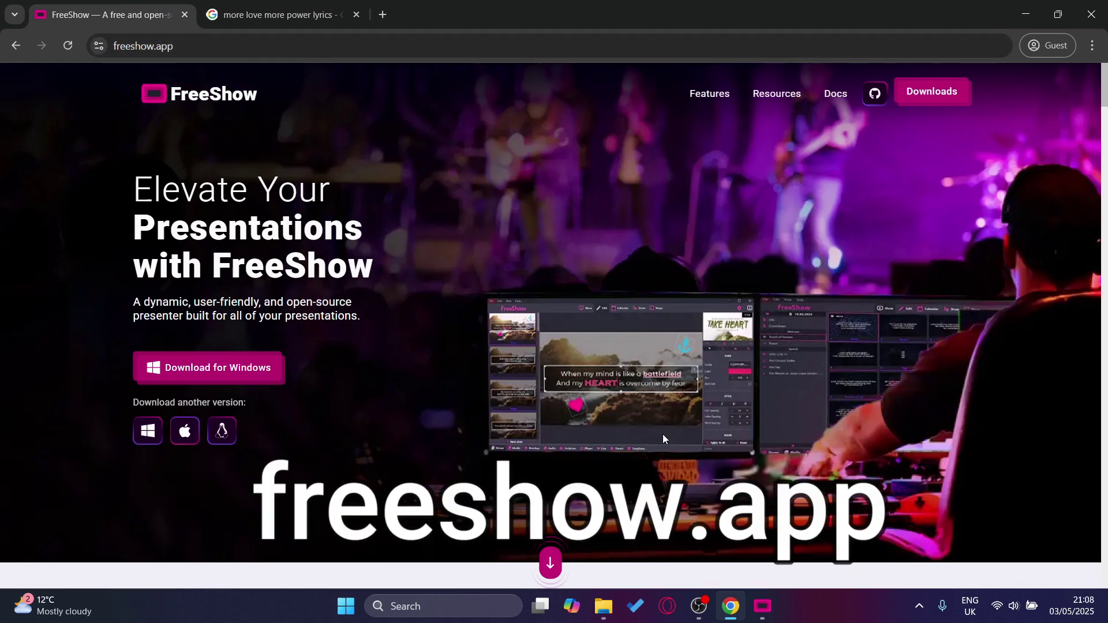
click(765, 605)
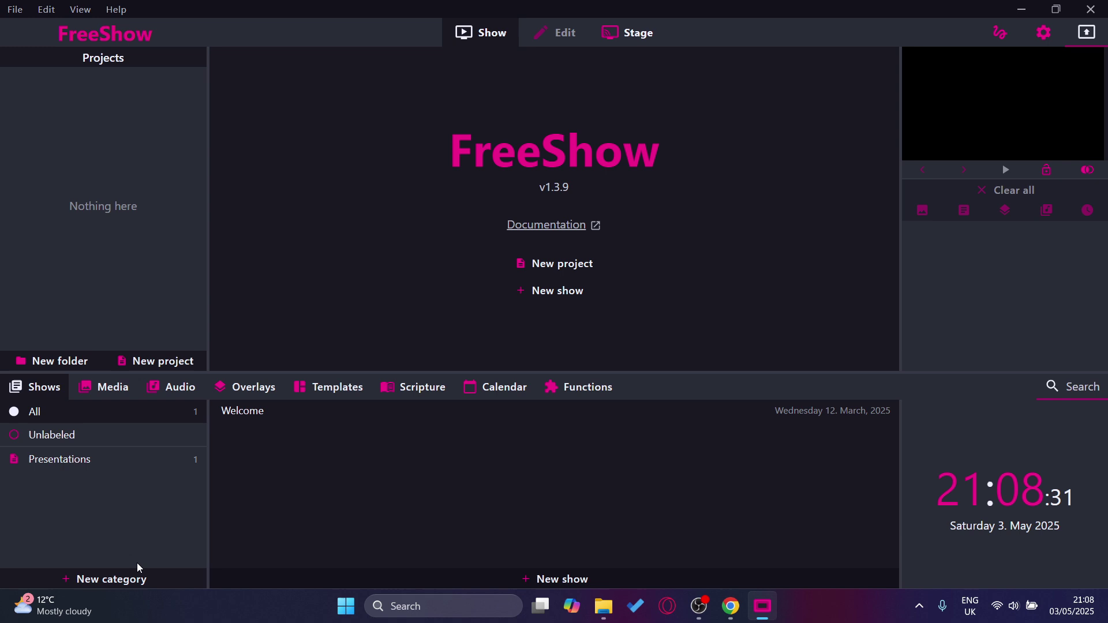
Step: Create a show category called 'English Songs' and select it
click(132, 582)
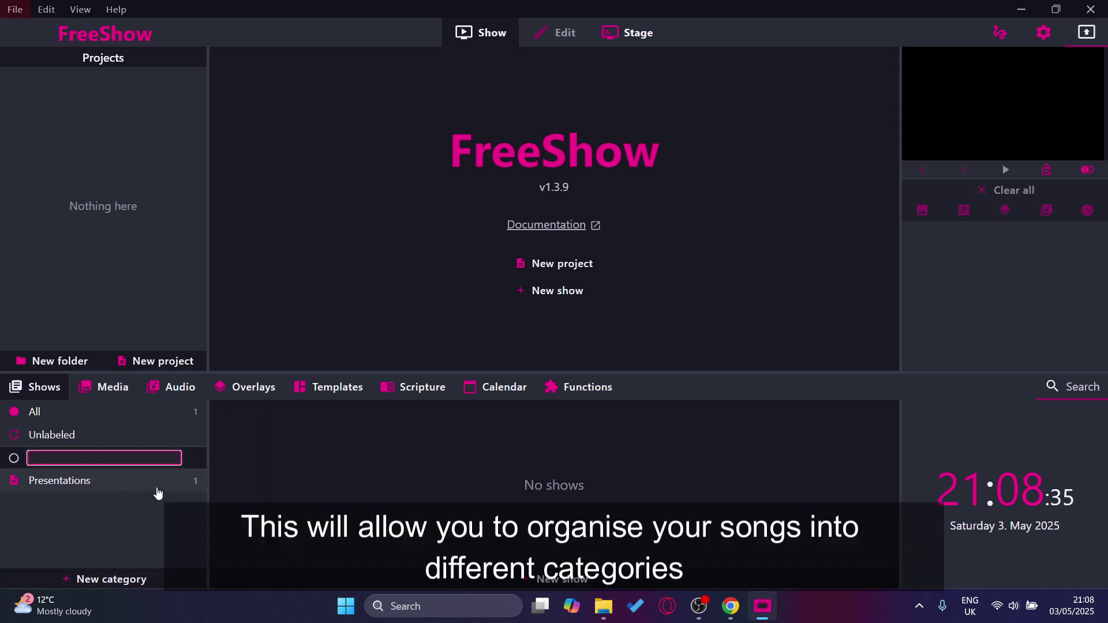
text(Engl)
text(is)
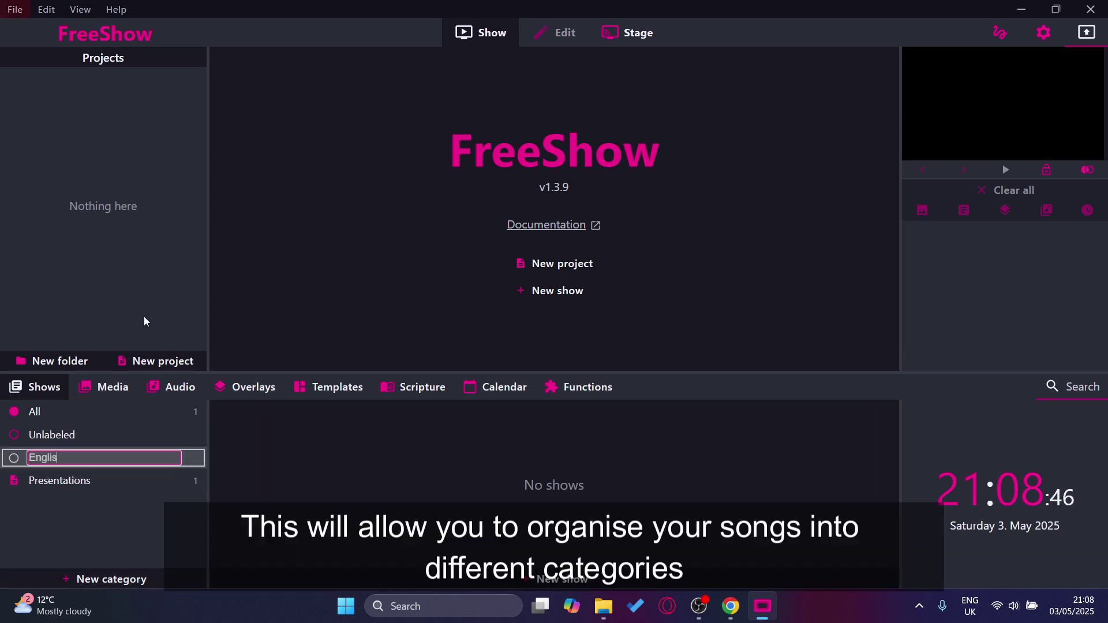
text(h Songs)
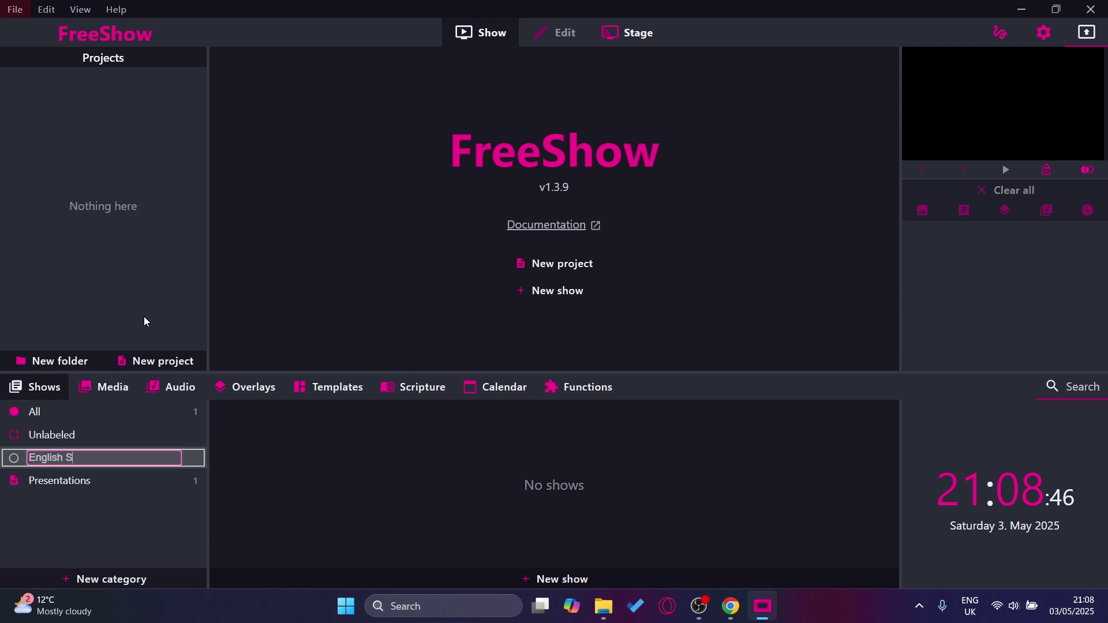
key(Return)
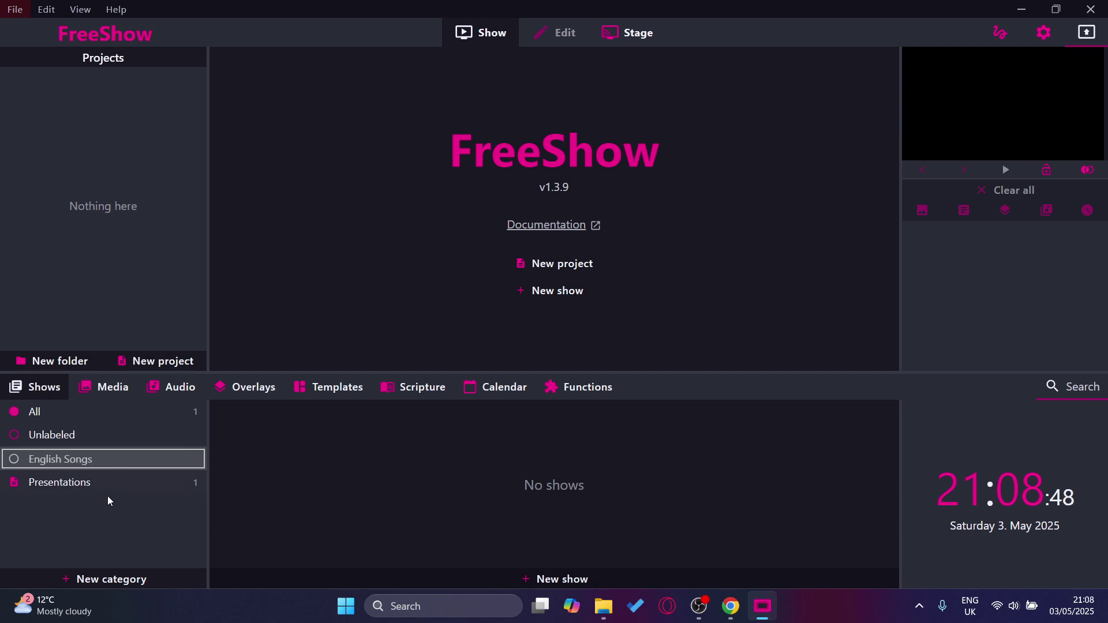
click(109, 519)
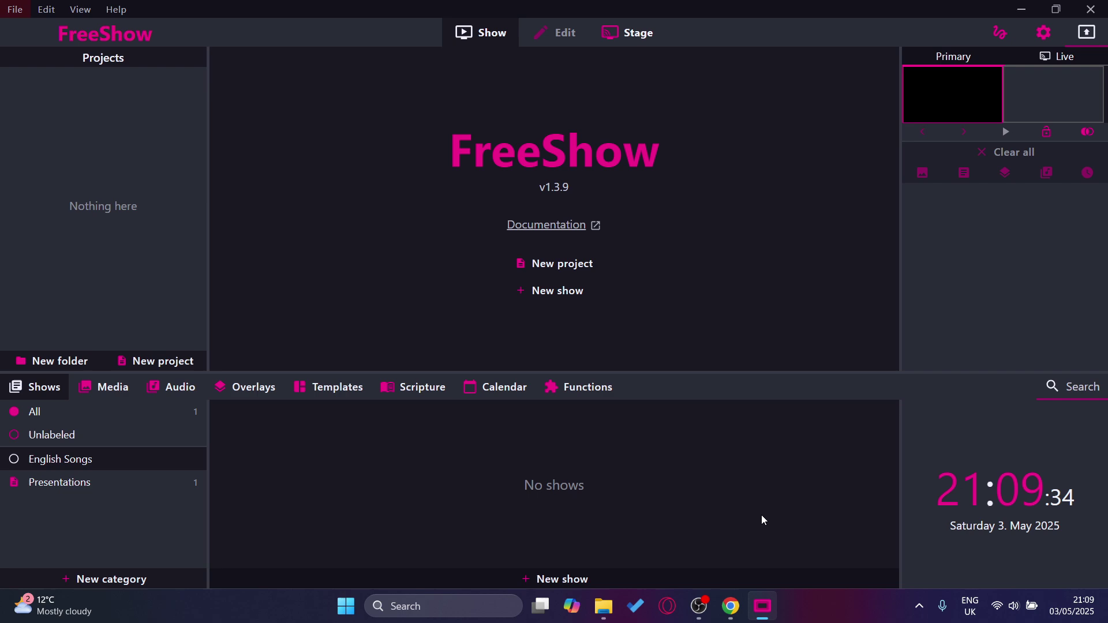
Step: Copy the More Love, More Power lyrics from Google, up to the second 'For You are my Lord'
click(730, 606)
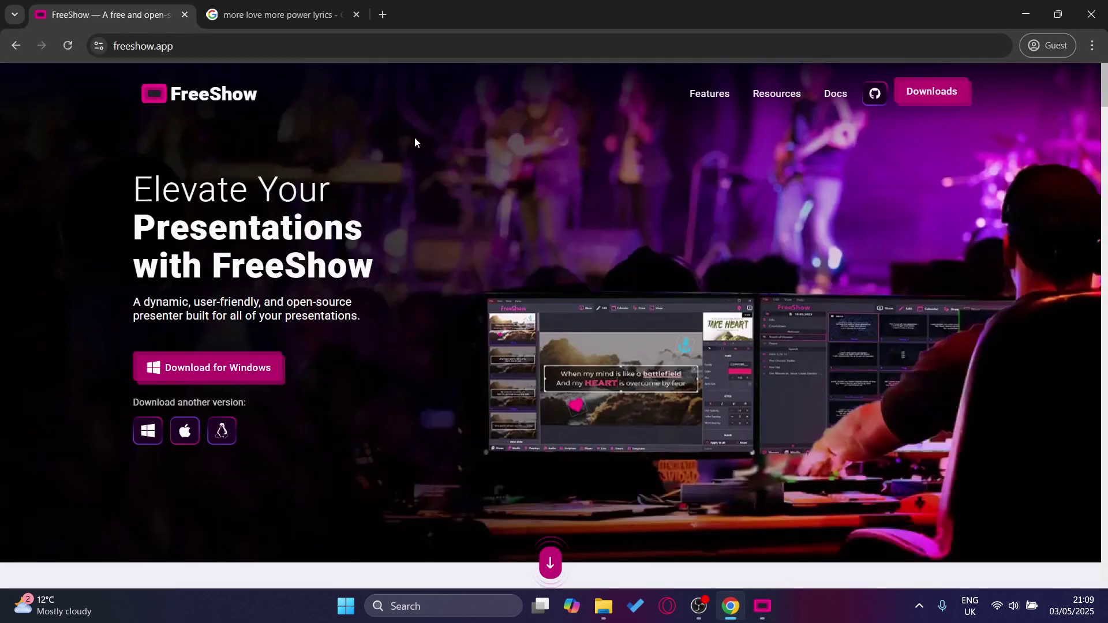
click(269, 4)
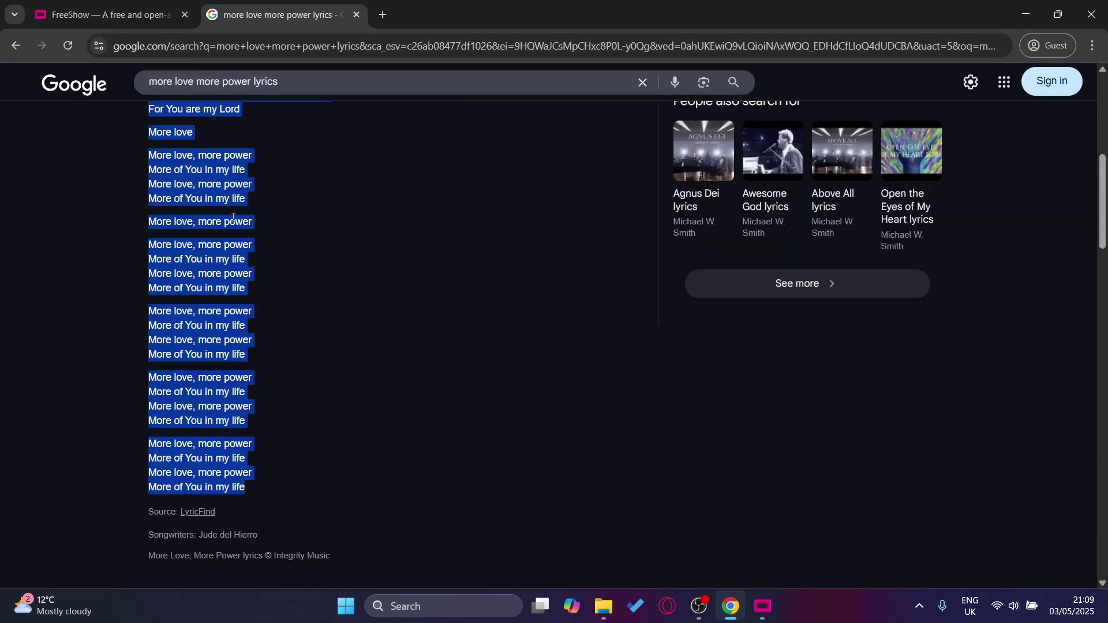
scroll(232, 217, up, 7)
scroll(232, 217, down, 3)
scroll(175, 207, up, 2)
click(180, 289)
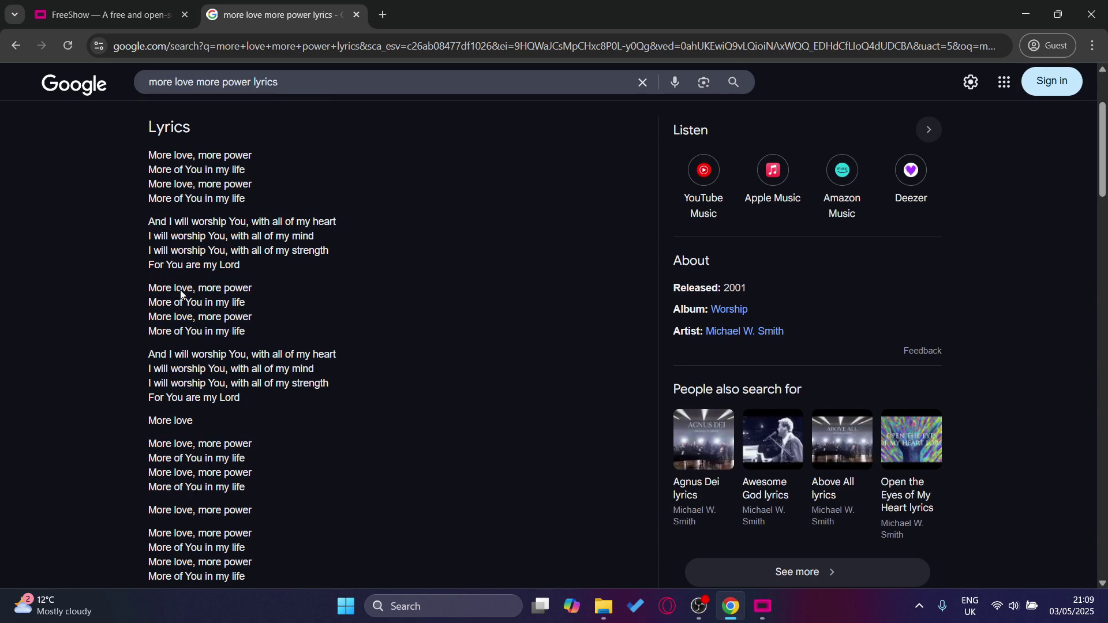
scroll(193, 341, up, 1)
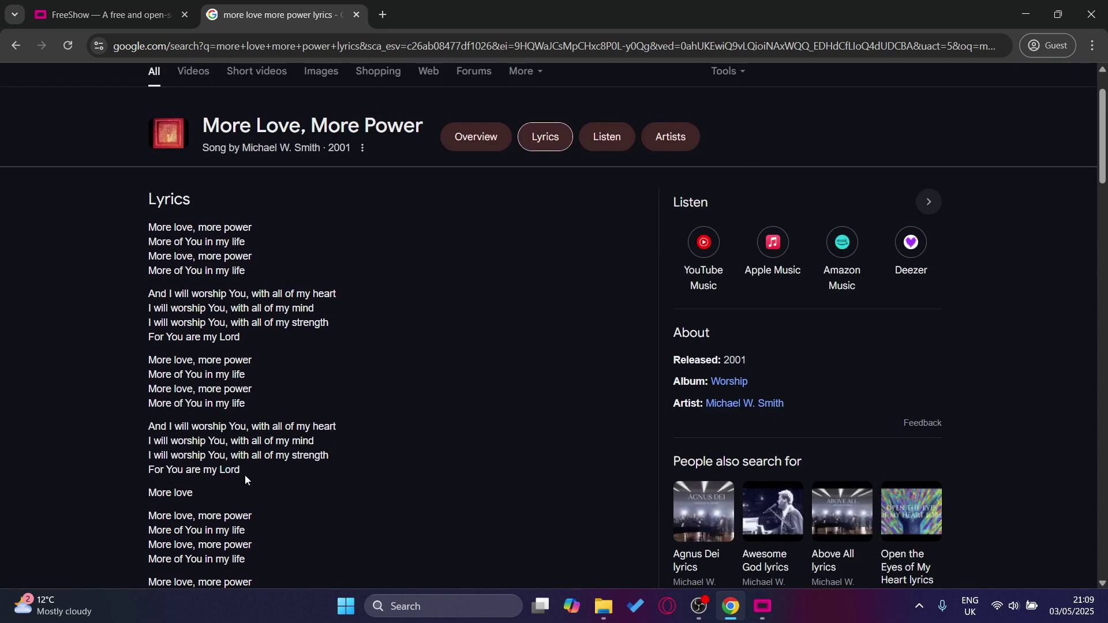
drag(248, 470, 148, 226)
scroll(171, 303, down, 1)
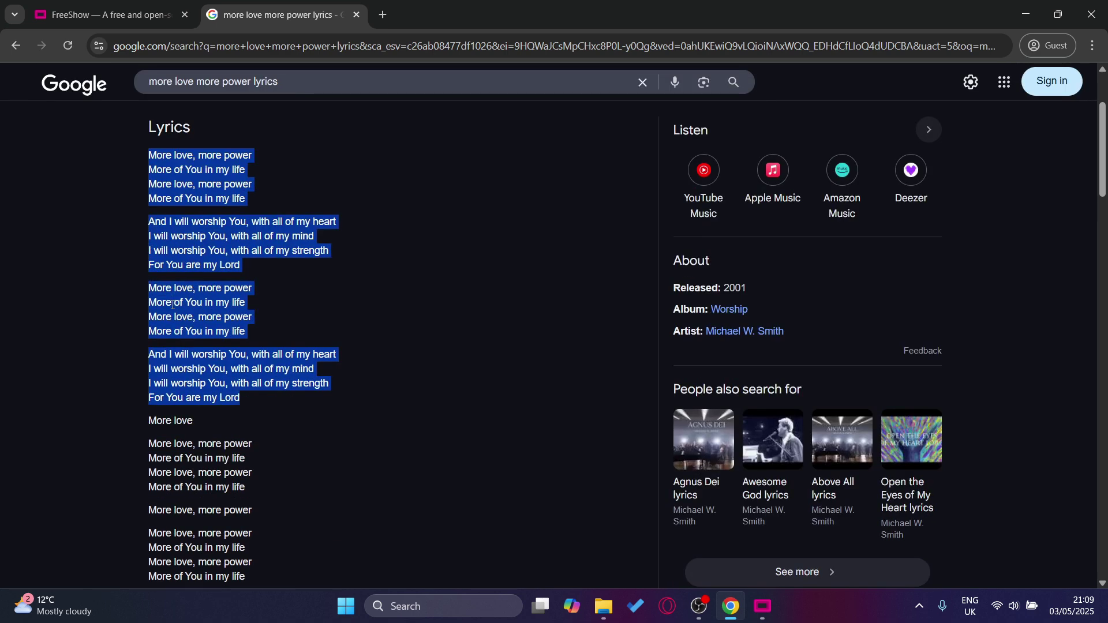
right_click(172, 303)
click(193, 323)
Step: Start a new show named 'More Love' in Quick lyrics mode and paste in the copied lyrics
click(761, 604)
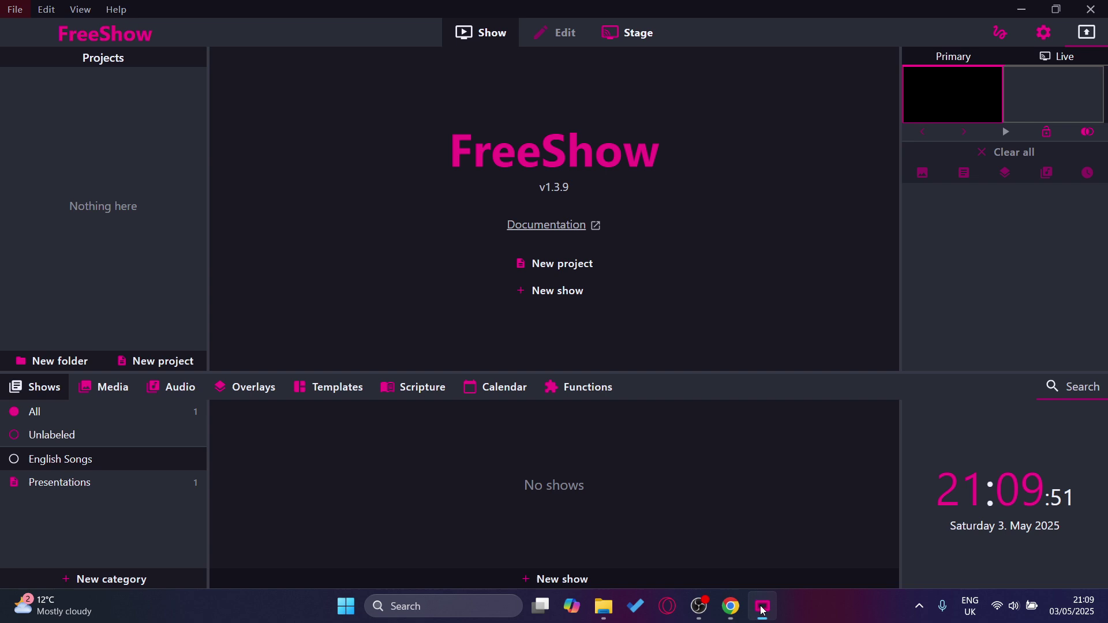
click(342, 576)
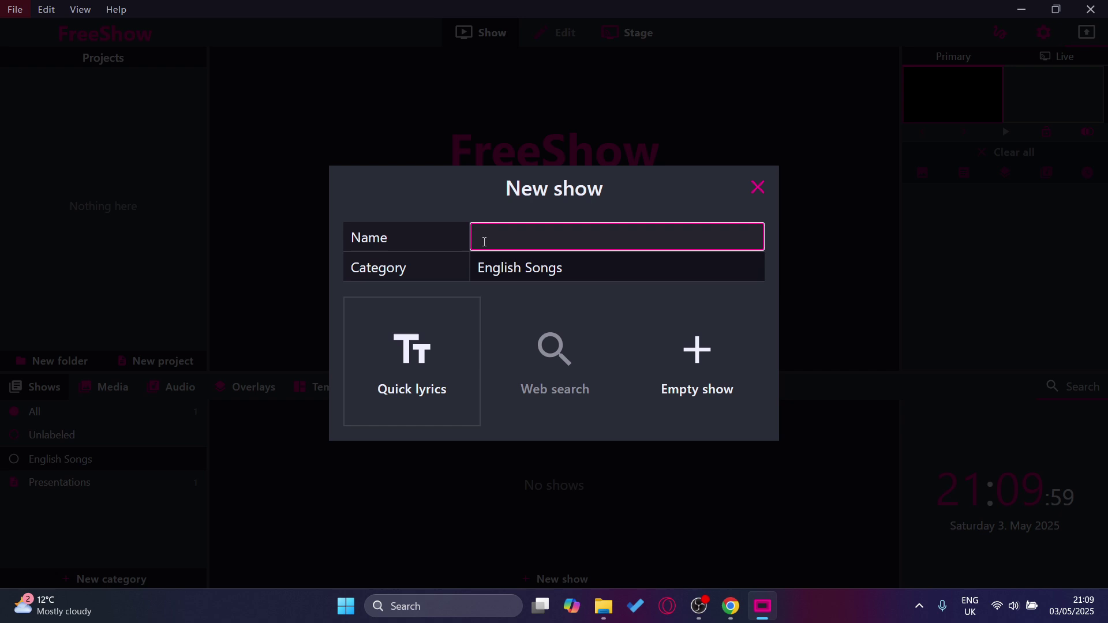
text(M)
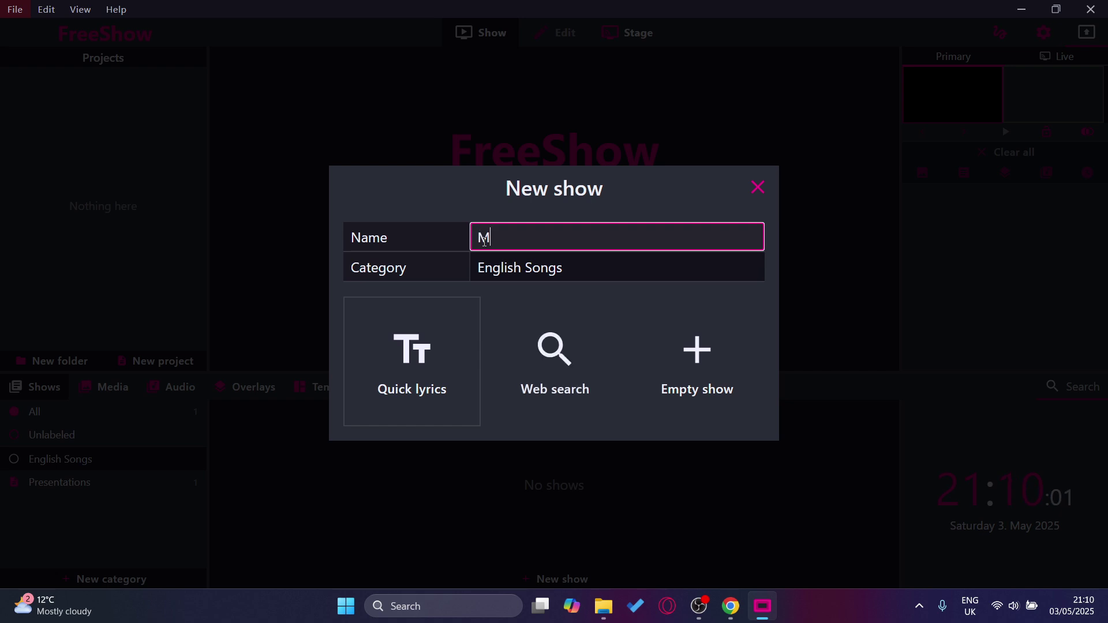
text(ore Love)
click(382, 352)
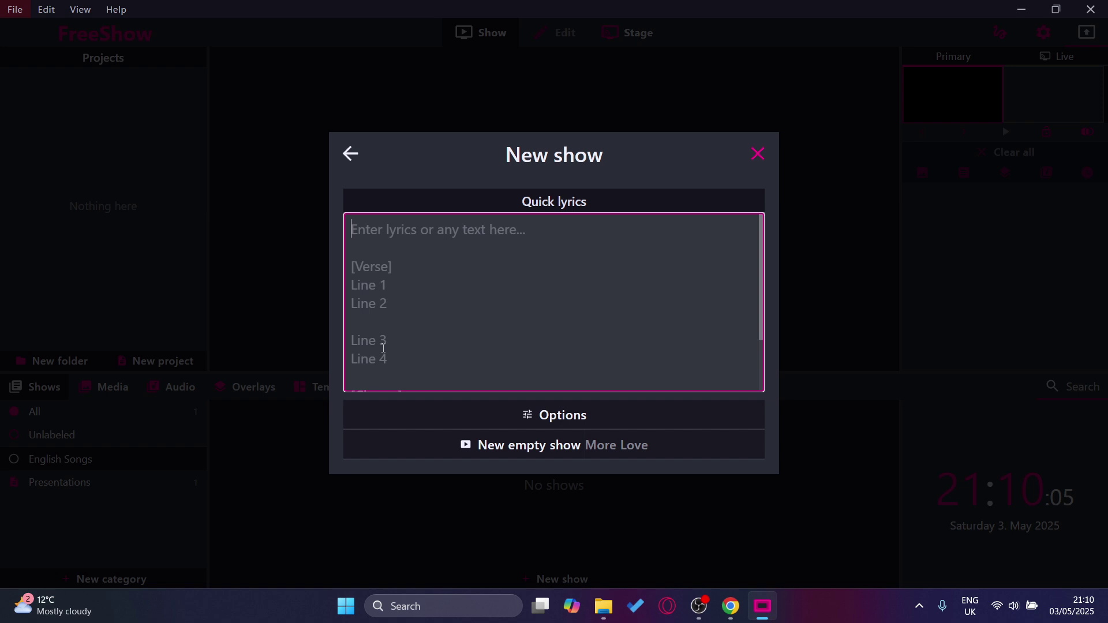
key(ctrl+v)
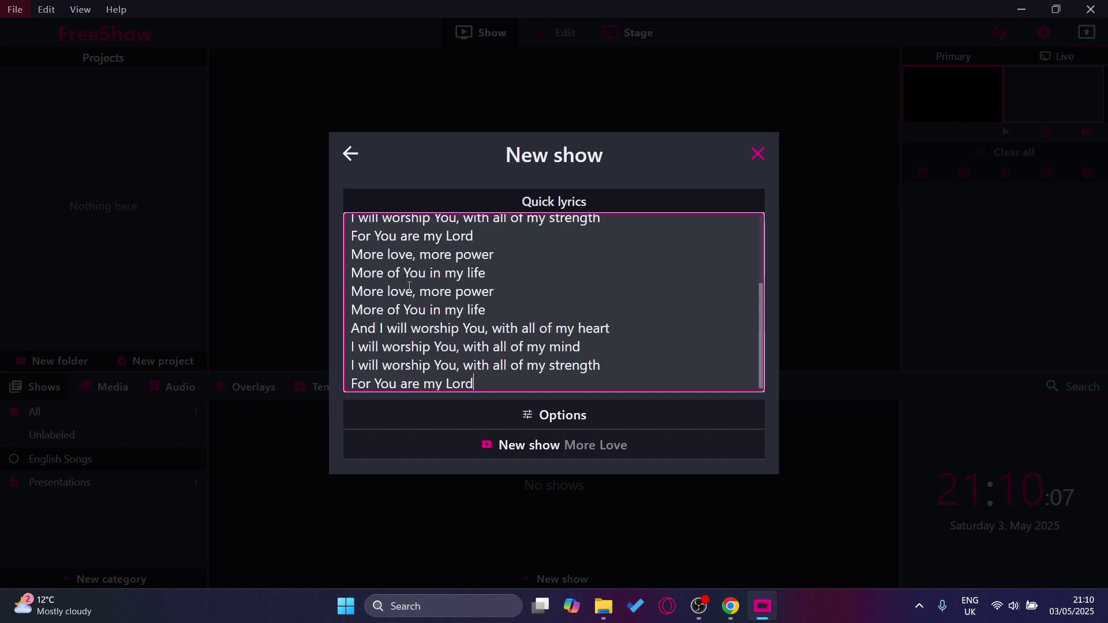
scroll(417, 267, up, 5)
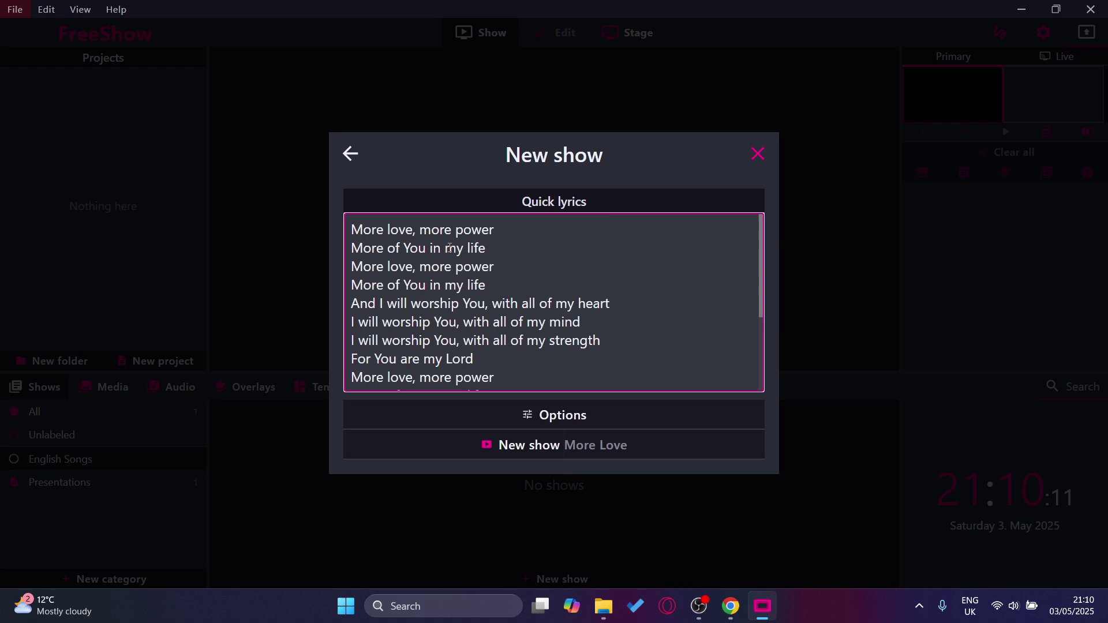
click(495, 245)
Step: Split the heart, mind and strength lines after 'You,' and add blank lines between stanzas
key(Return)
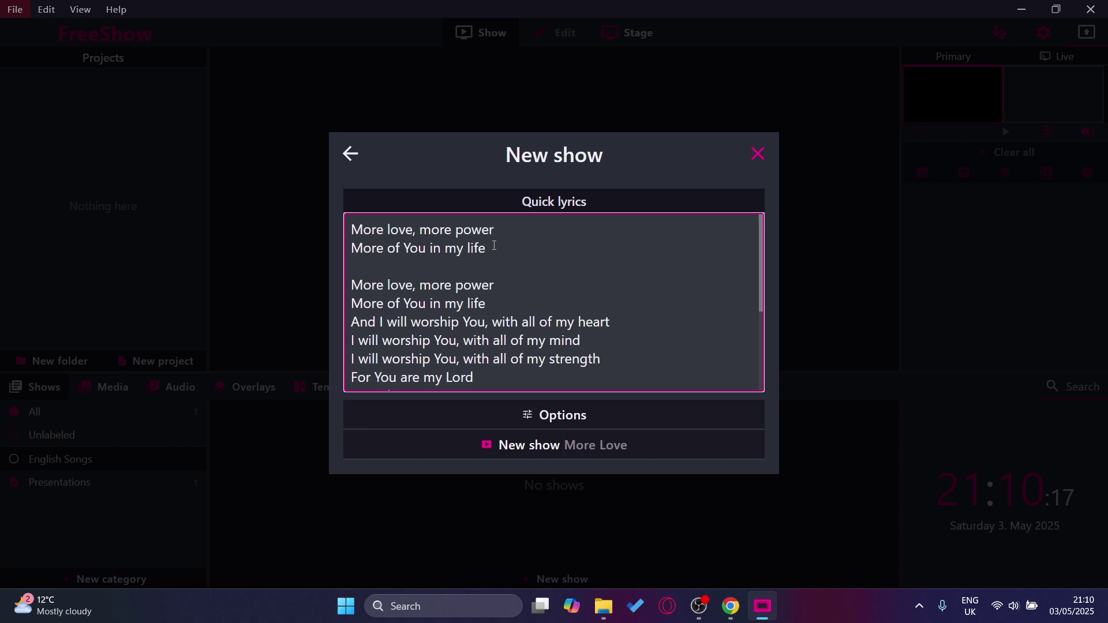
key(Down)
key(Down)
key(Return)
key(ctrl+Right)
key(ctrl+Right)
key(Return)
key(Down)
key(Return)
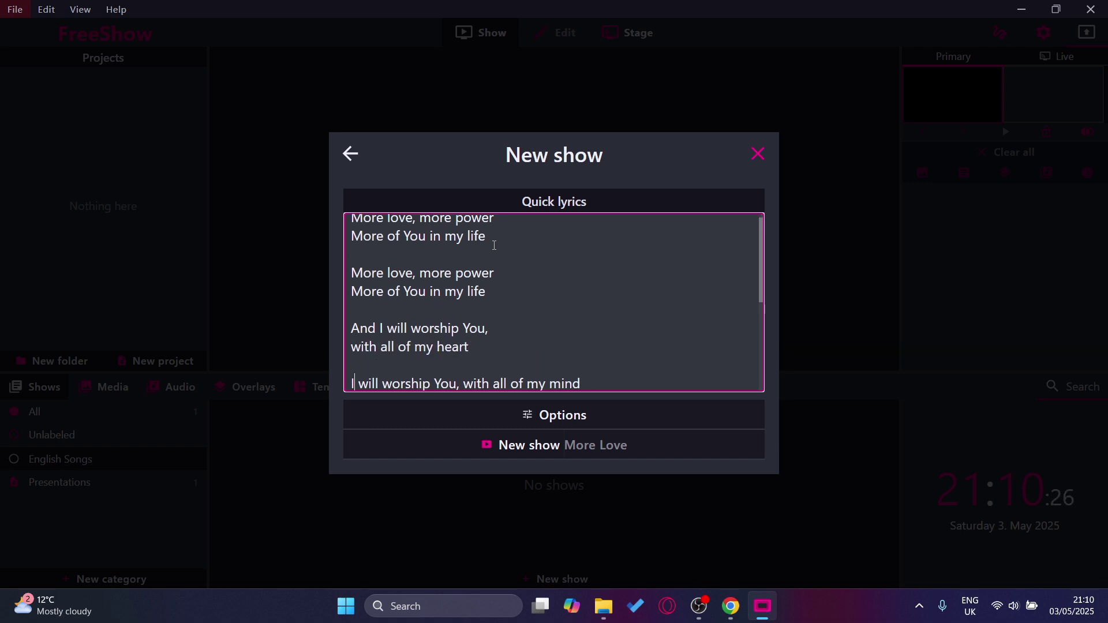
key(ctrl+Right)
key(ctrl+Right)
key(ctrl+Right)
key(ctrl+Right)
key(Return)
key(Down)
key(Return)
key(ctrl+Right)
key(ctrl+Right)
Step: Split the repeated heart and mind lines after 'You,' with blank lines between stanzas
key(ctrl+Right)
key(ctrl+Right)
key(Return)
key(Down)
key(Return)
key(Down)
key(Return)
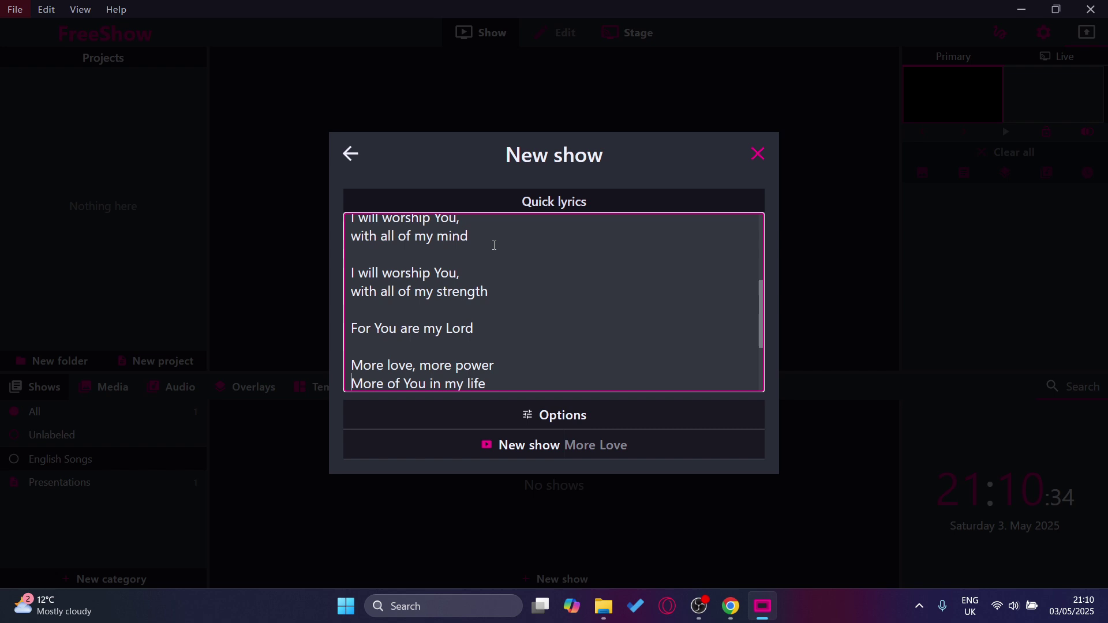
key(Down)
key(Down)
key(Return)
key(Down)
key(Down)
key(Return)
key(ctrl+Right)
key(ctrl+Right)
key(ctrl+Right)
key(ctrl+Right)
key(Return)
key(Down)
key(Return)
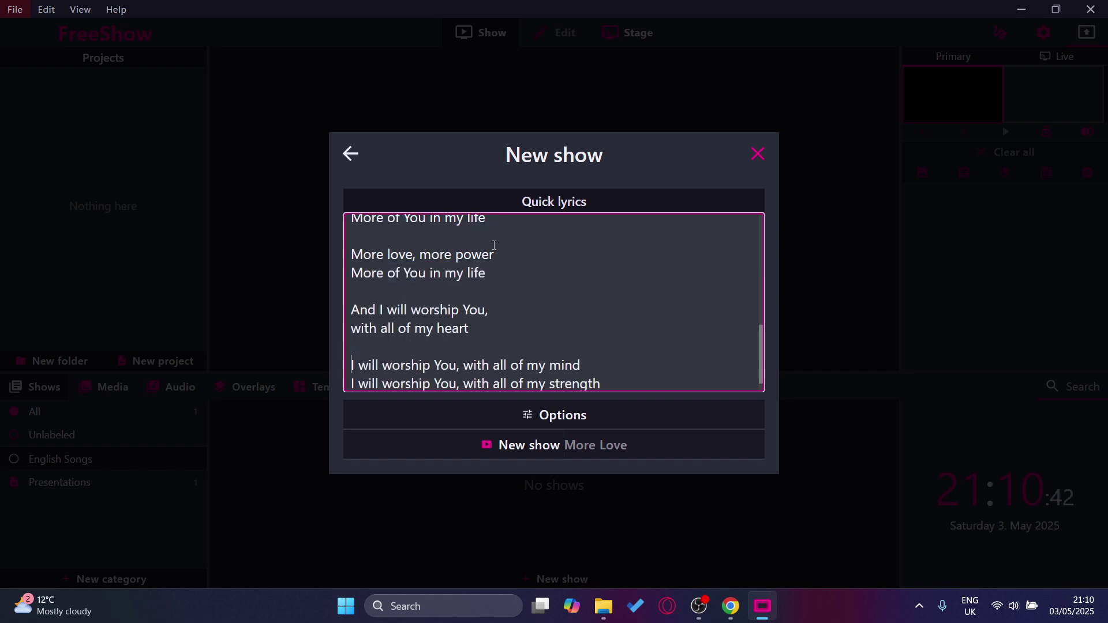
key(ctrl+Right)
key(ctrl+Right)
key(ctrl+Right)
key(ctrl+Right)
key(Return)
key(Down)
key(Return)
key(ctrl+Right)
key(ctrl+Right)
key(ctrl+Right)
key(ctrl+Right)
key(Return)
key(Down)
key(Return)
key(ctrl+Right)
key(ctrl+Right)
key(ctrl+Right)
key(ctrl+Right)
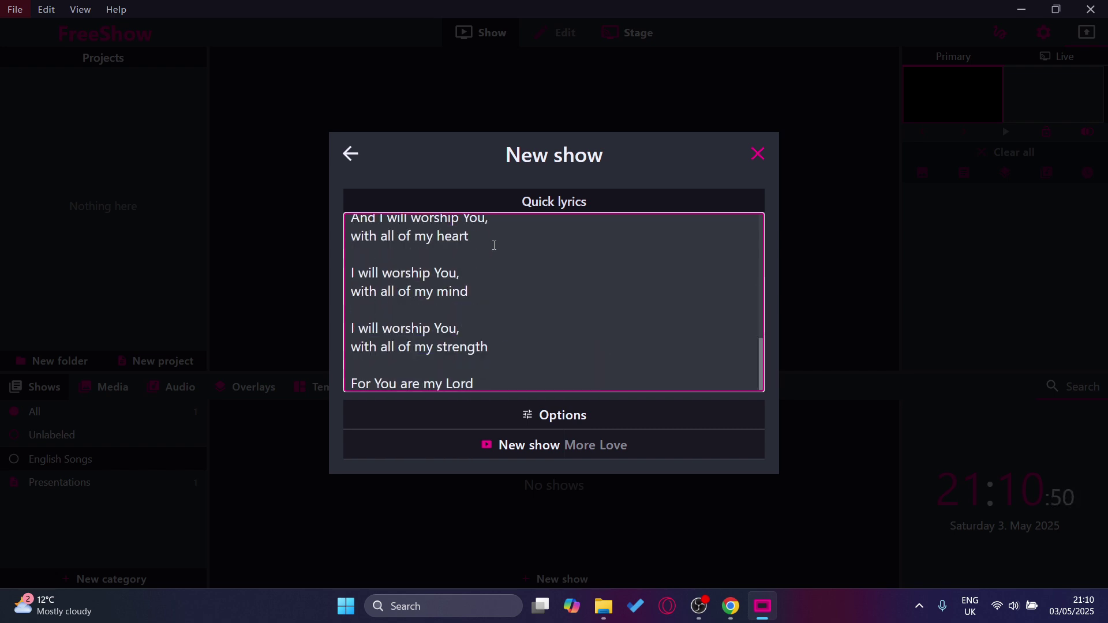
Step: Check the formatted lyrics, then create the More Love show as 12 slides in Verses 1–5
scroll(494, 245, up, 2)
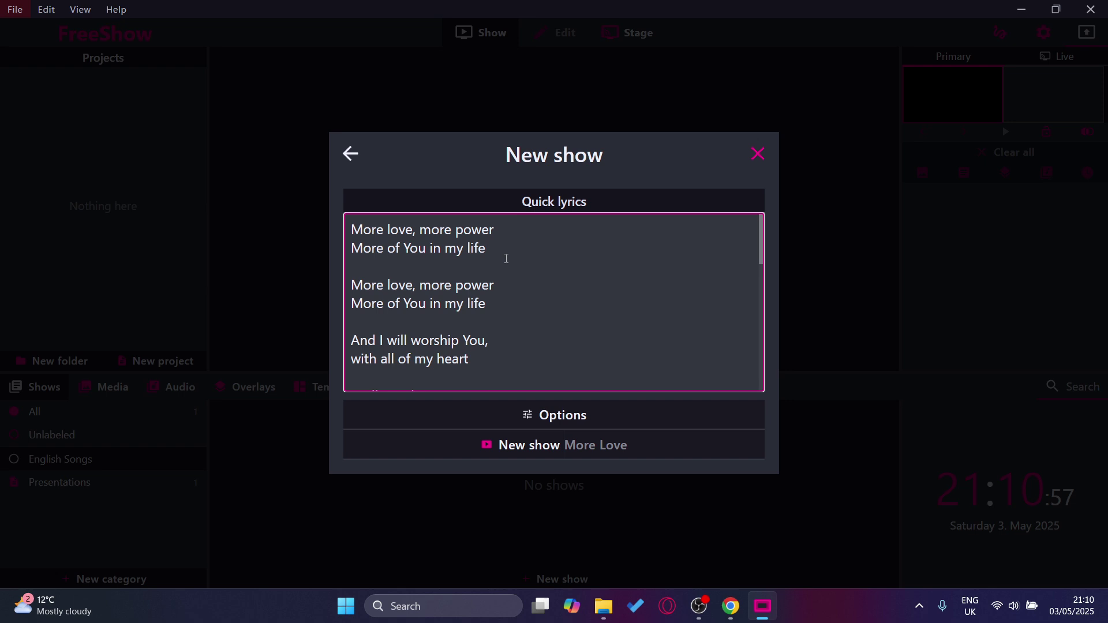
scroll(359, 295, down, 3)
scroll(359, 295, up, 3)
click(378, 268)
scroll(402, 259, down, 3)
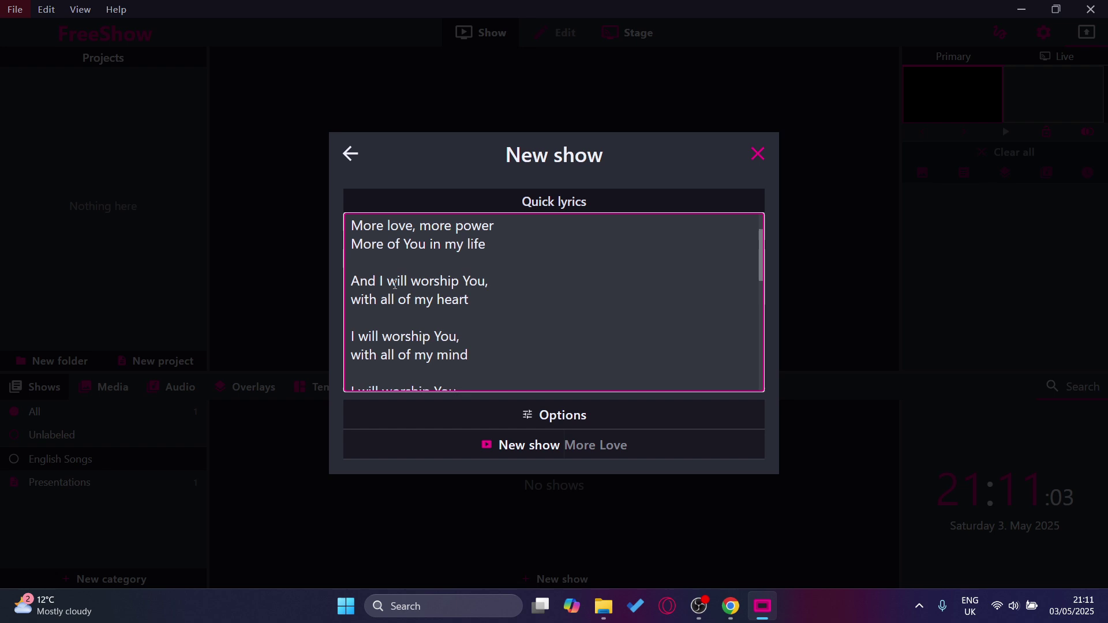
scroll(394, 281, up, 3)
click(395, 273)
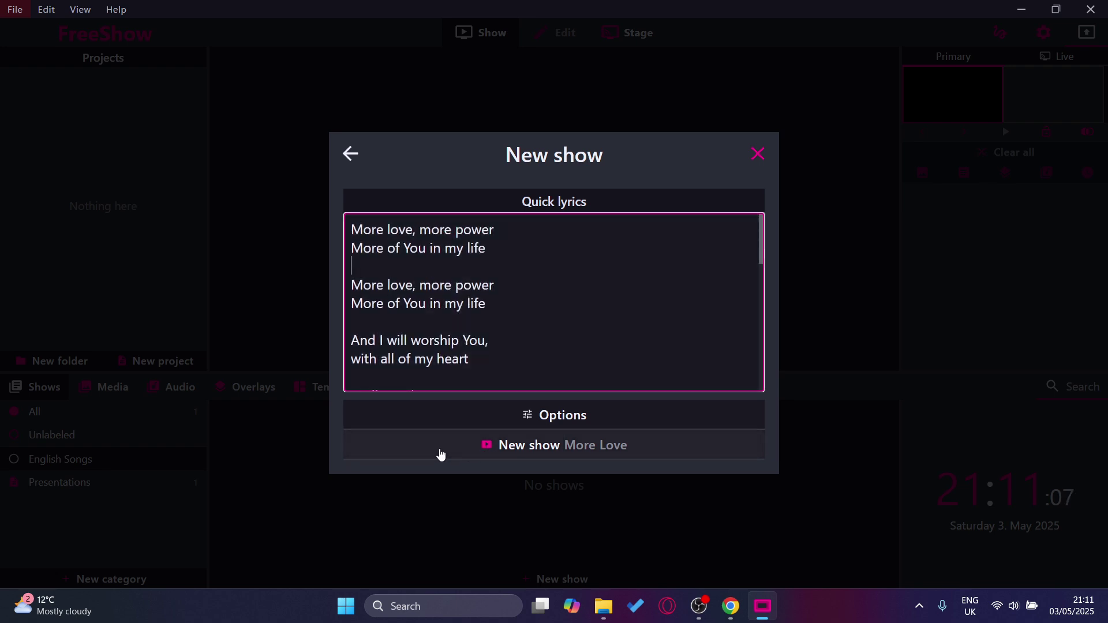
click(441, 454)
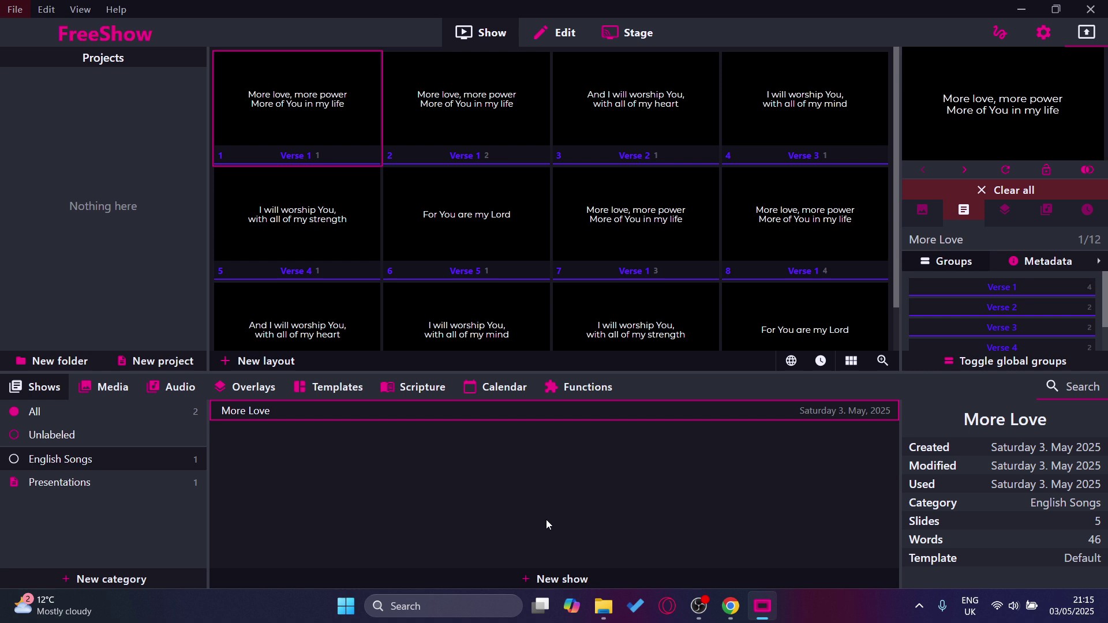
Step: Turn on NDI® and Transparent background for the output, then return to the show's slides
click(1043, 32)
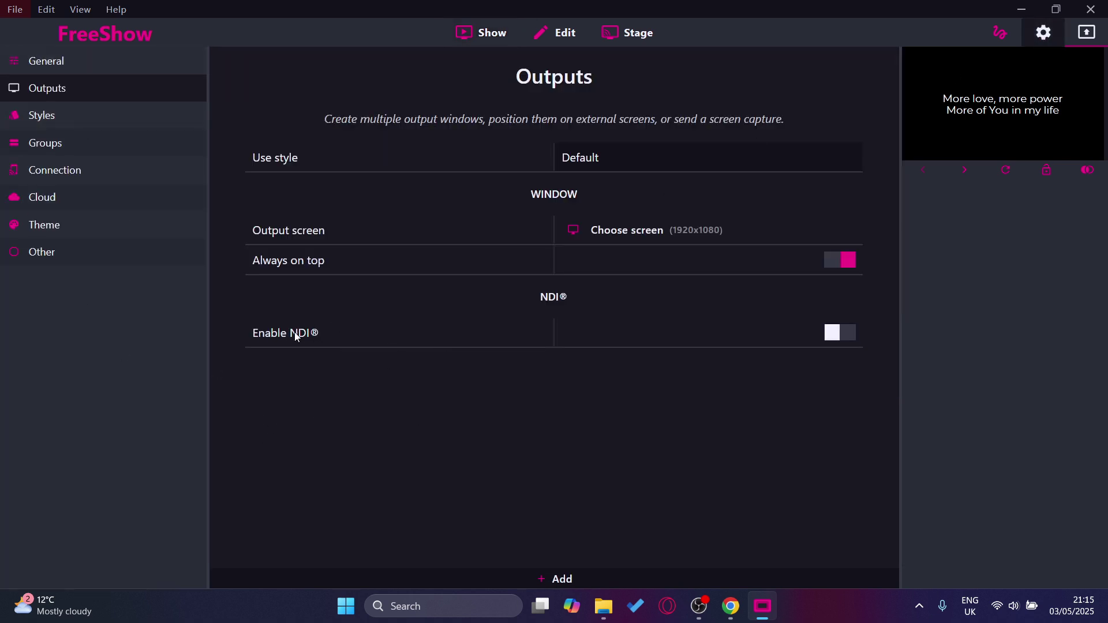
click(840, 333)
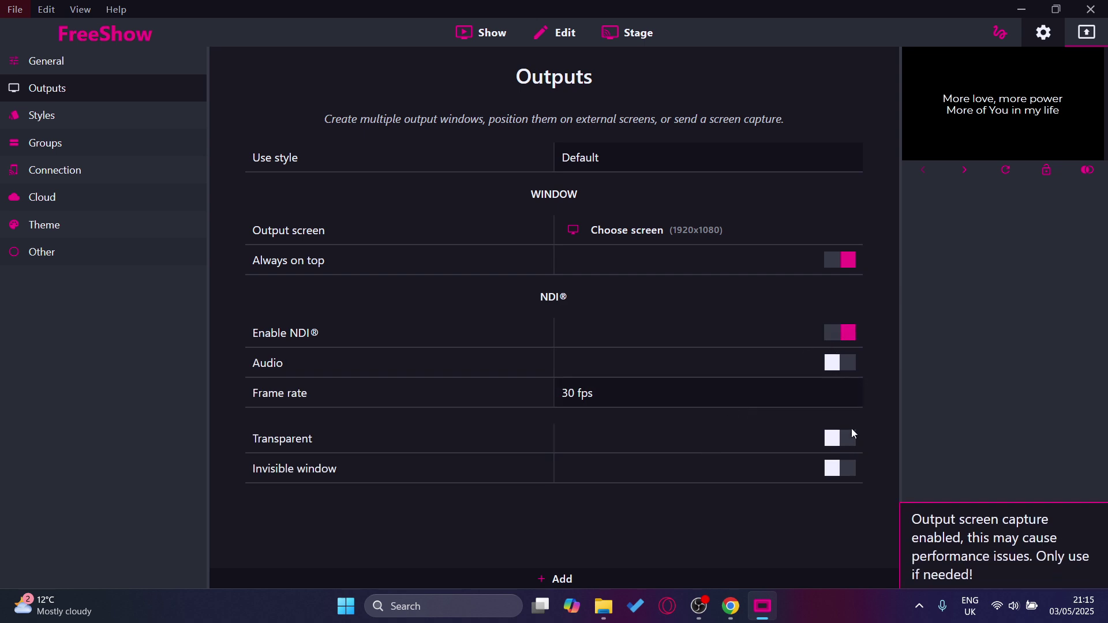
click(838, 441)
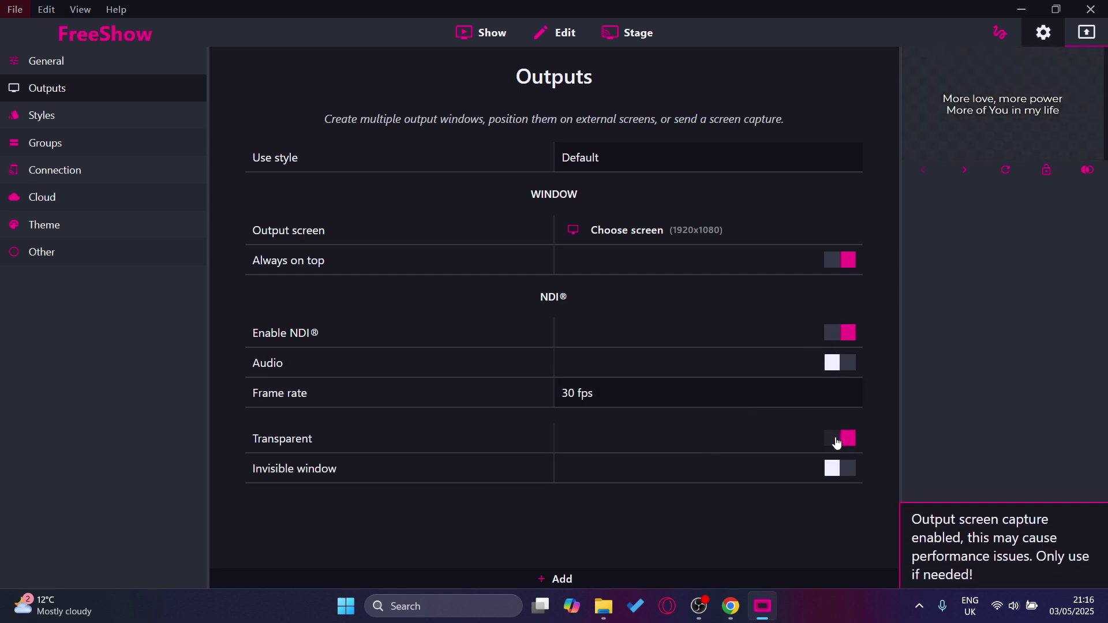
click(480, 36)
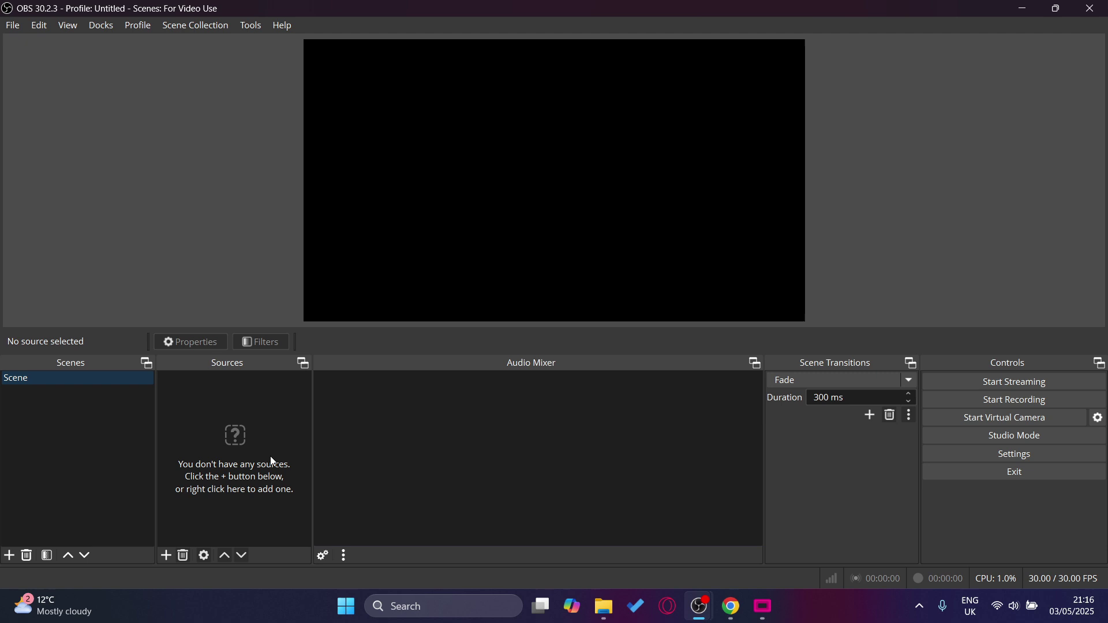
Step: Add an NDI source named 'Lyrics' to the OBS scene
click(166, 556)
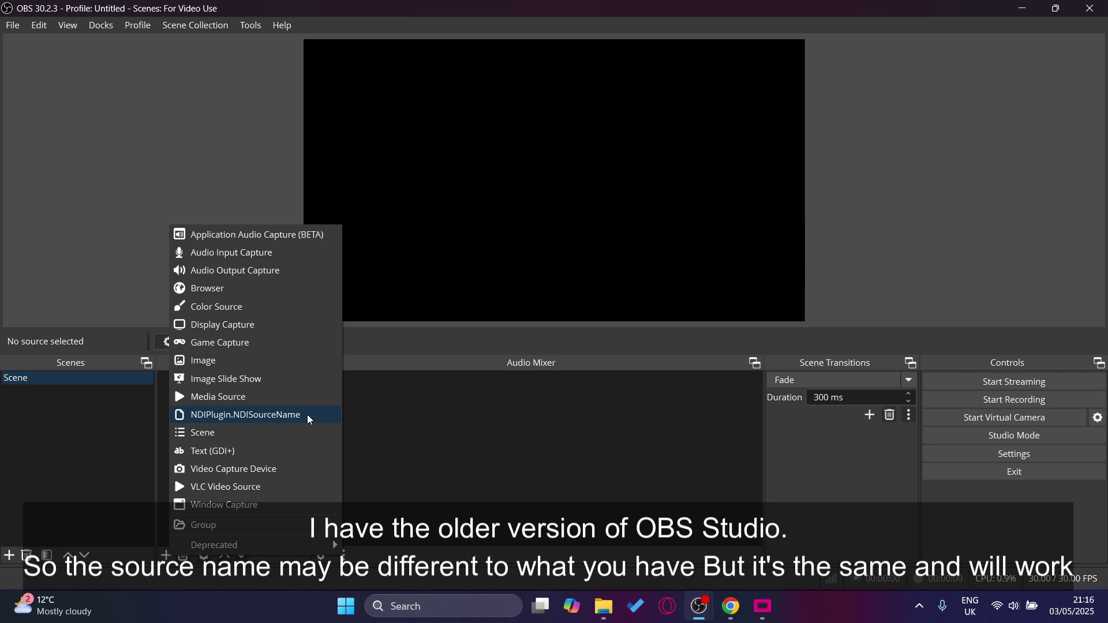
click(307, 415)
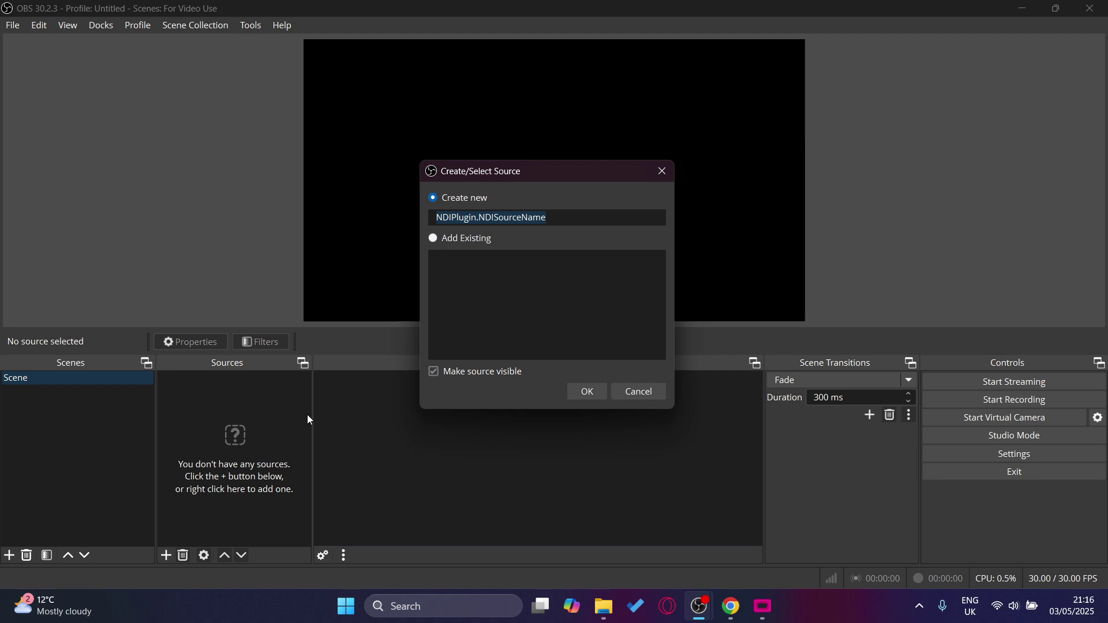
text(Ly)
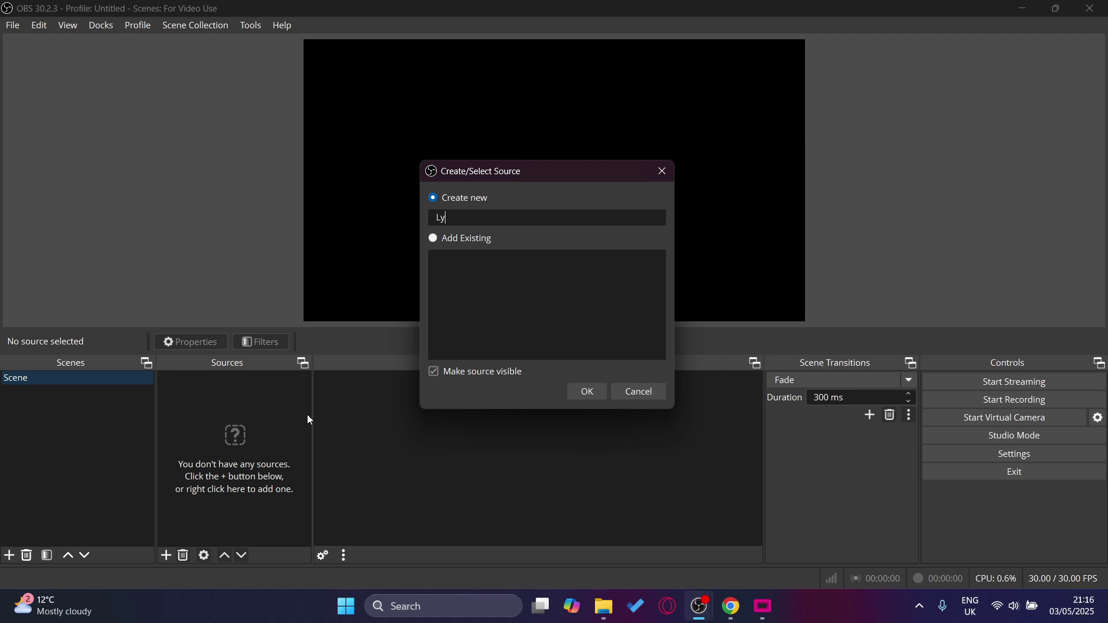
text(ricss)
Step: Confirm the Lyrics source and set its SourceName to FreeShow's NDI output
key(Return)
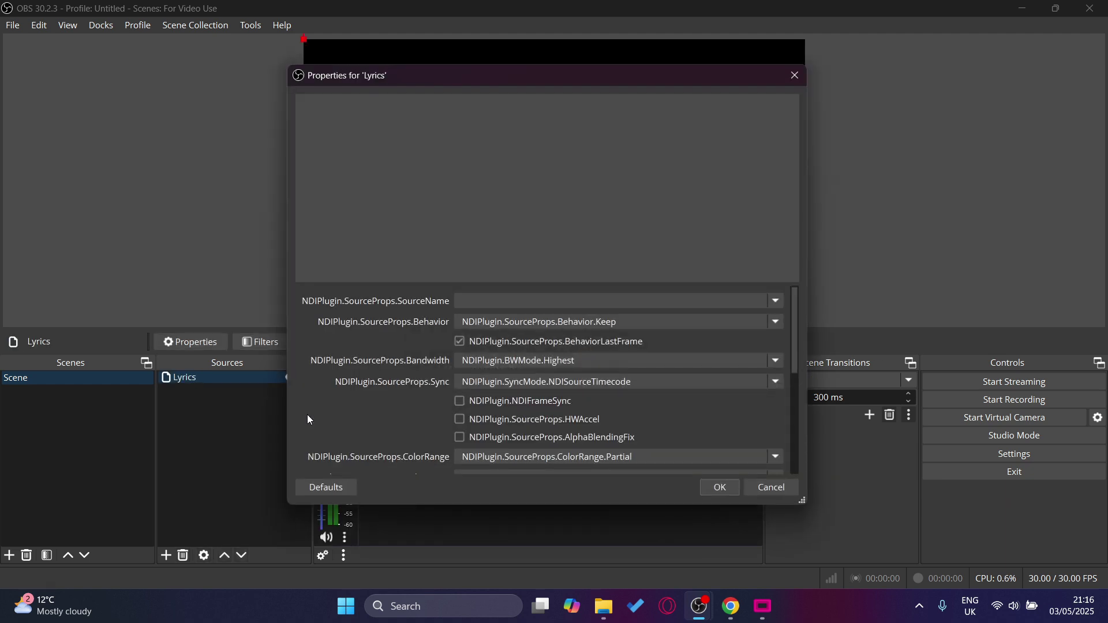
click(778, 297)
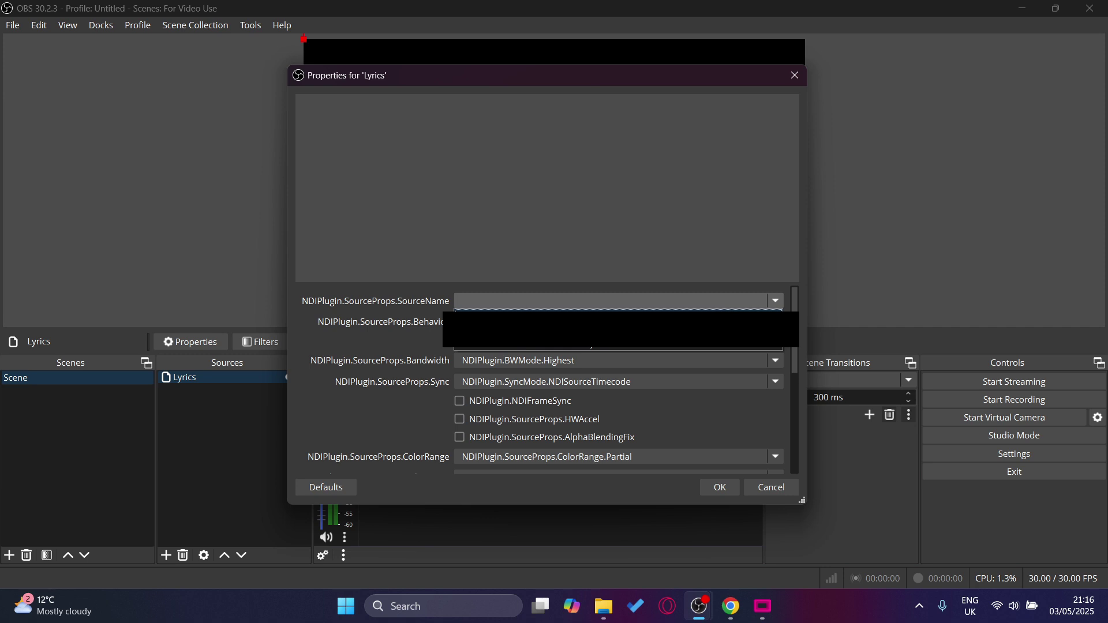
click(588, 349)
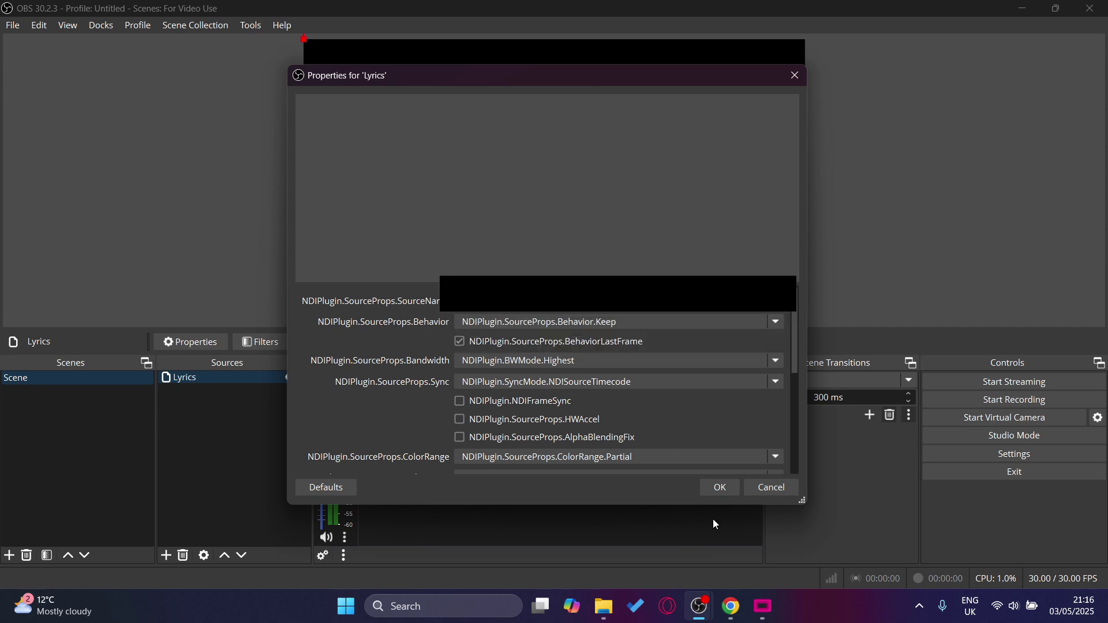
click(719, 487)
Step: Move the Lyrics box up and to the left in the preview canvas
drag(543, 249, 501, 174)
drag(312, 121, 316, 166)
click(201, 200)
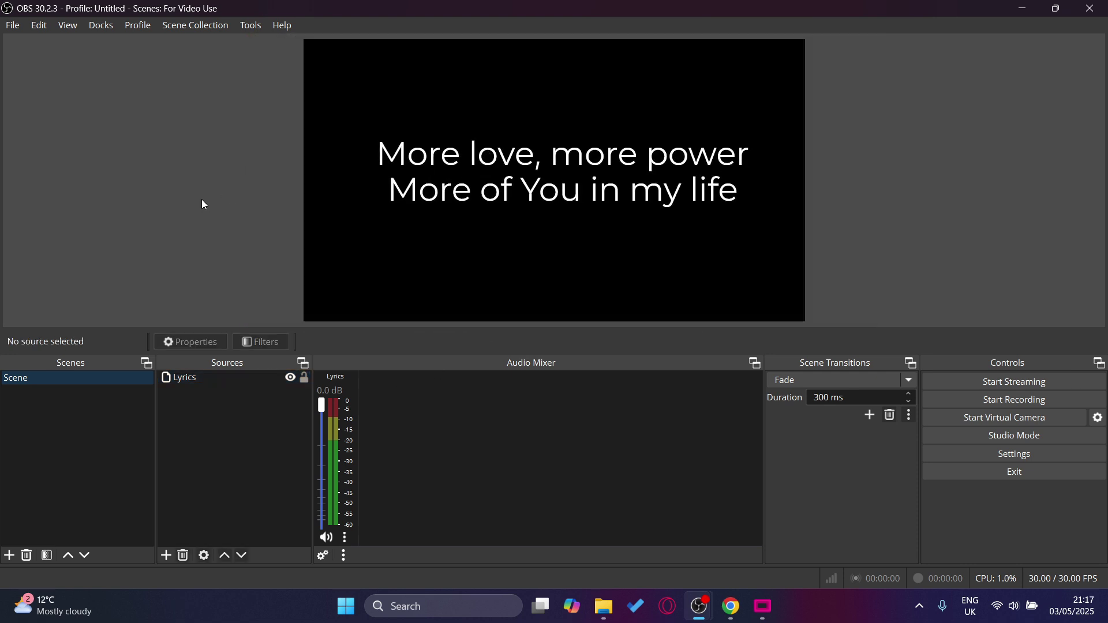
Step: Shrink the Lyrics source and position it at the bottom centre as a lower third
click(664, 156)
mouse_move(610, 178)
mouse_down()
mouse_move(596, 192)
mouse_move(603, 249)
mouse_up()
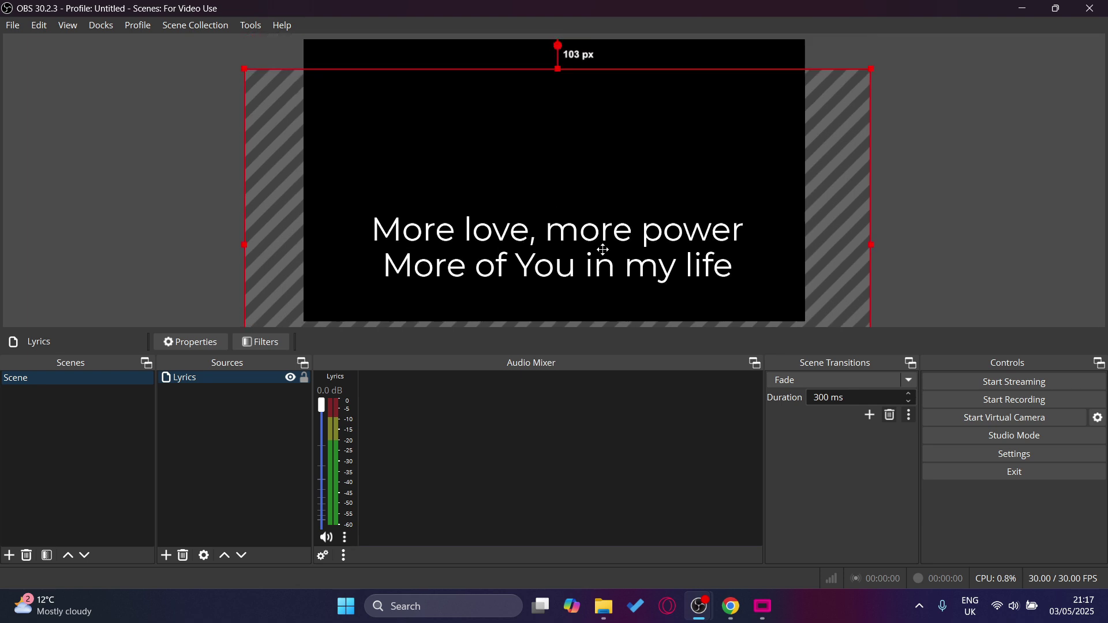
drag(246, 70, 492, 252)
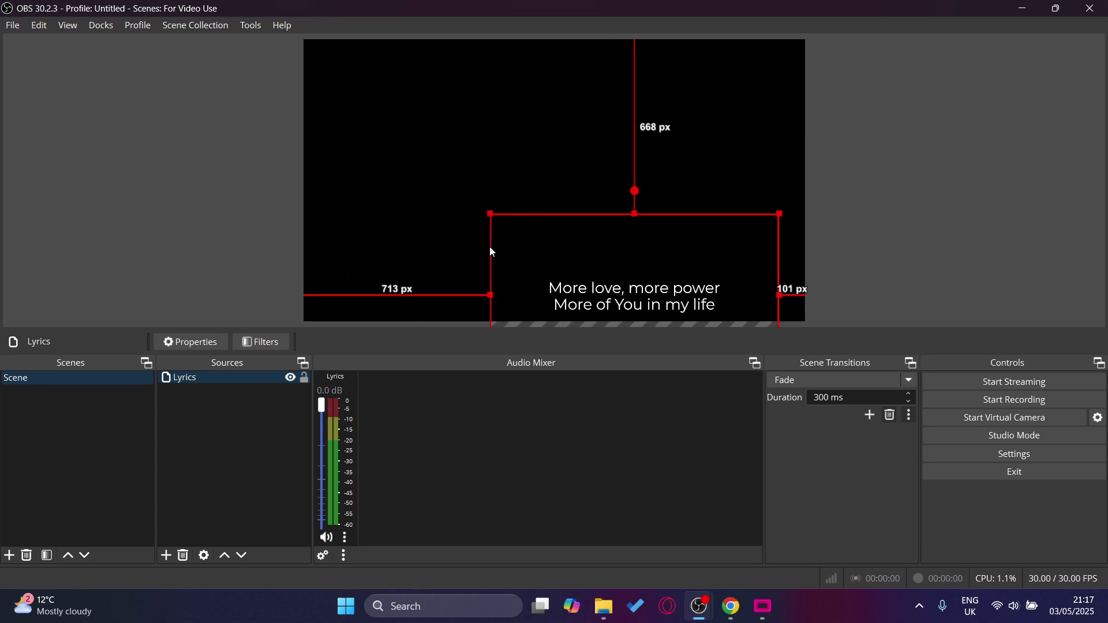
drag(576, 258, 470, 248)
click(208, 248)
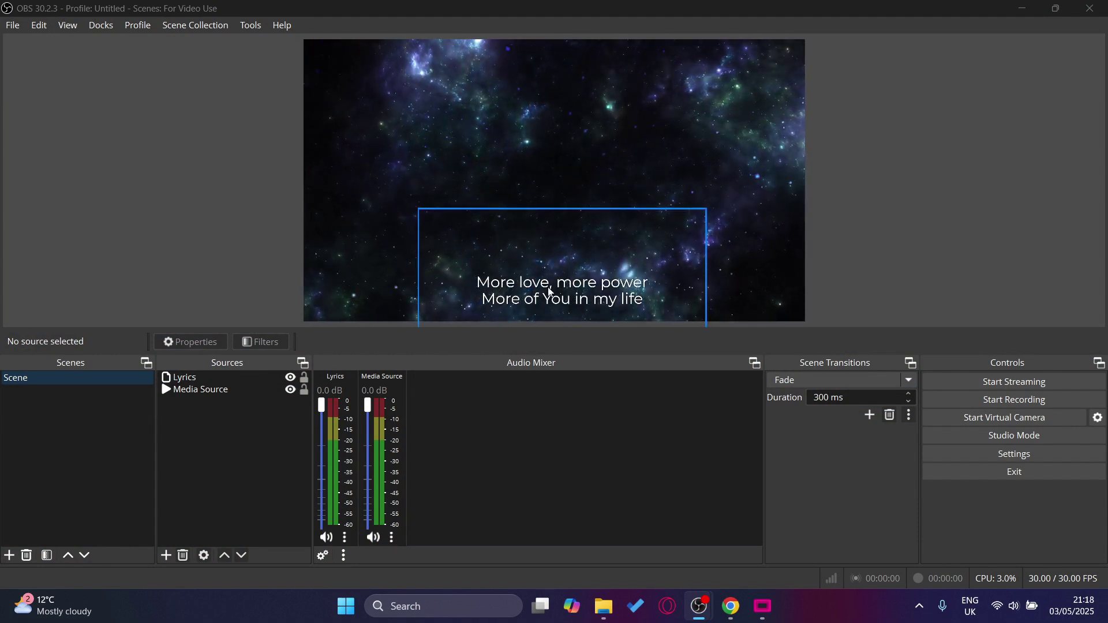
Step: Send More Love slides 2 and then 3 to the FreeShow output
click(763, 605)
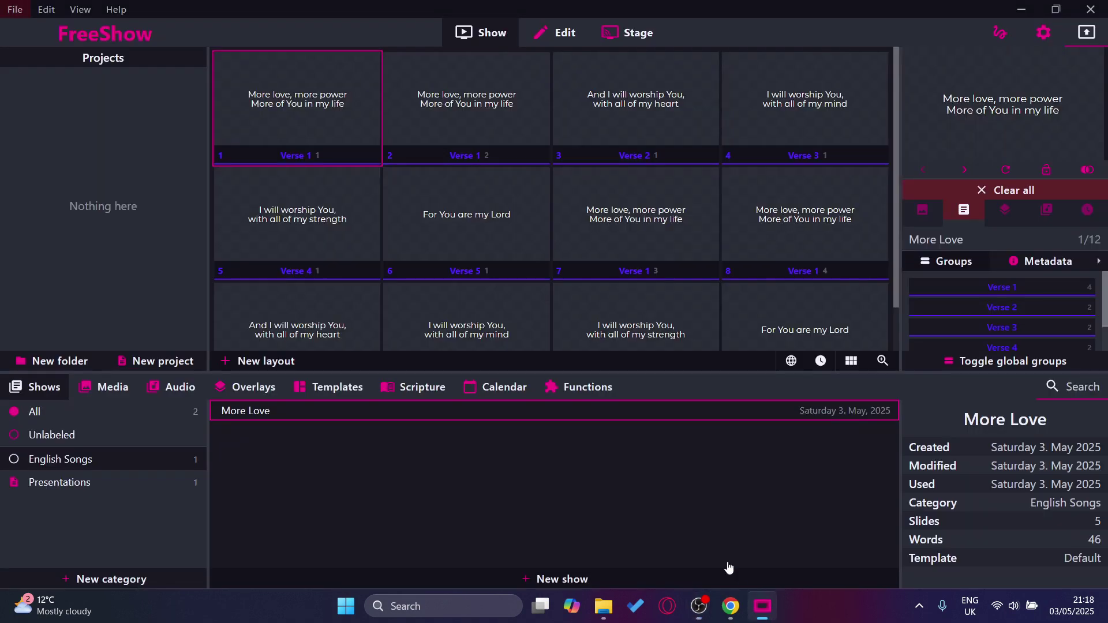
click(529, 106)
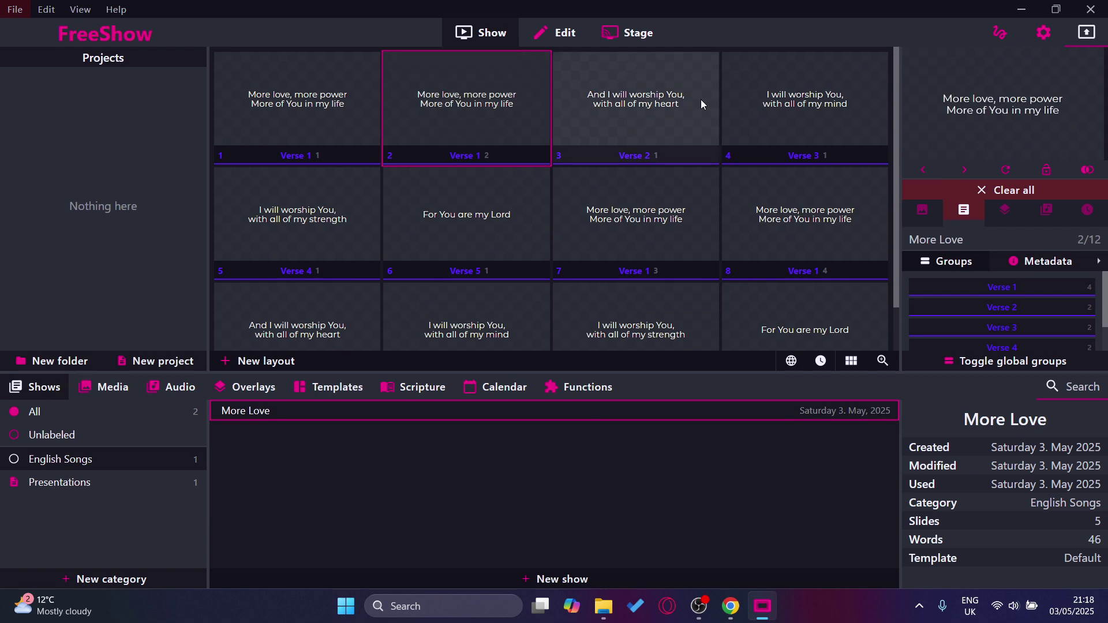
click(654, 105)
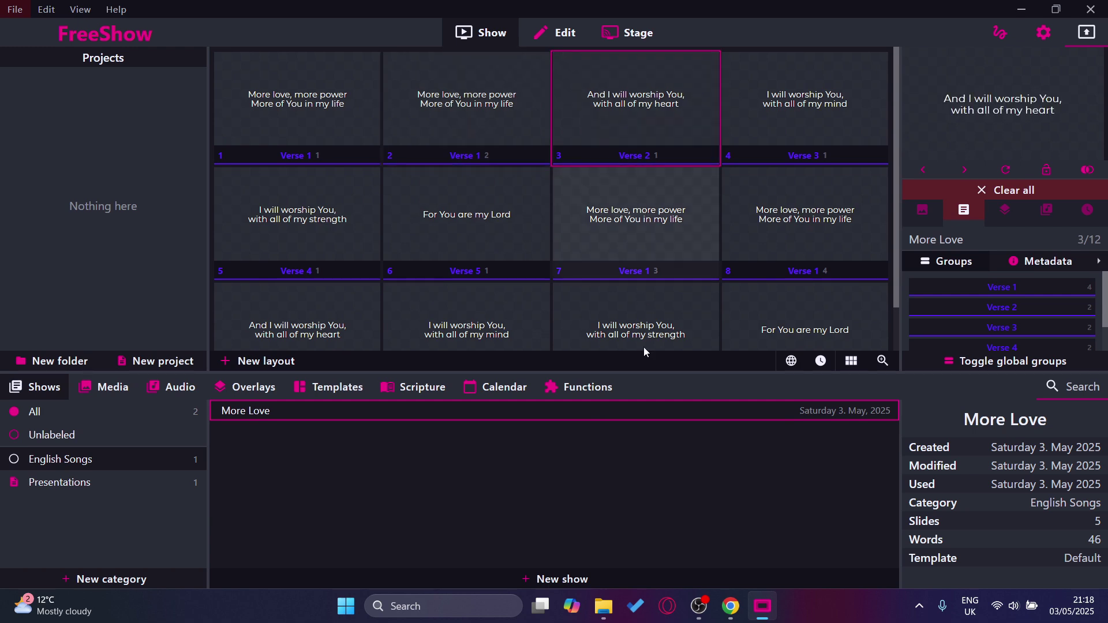
mouse_move(700, 613)
click(725, 555)
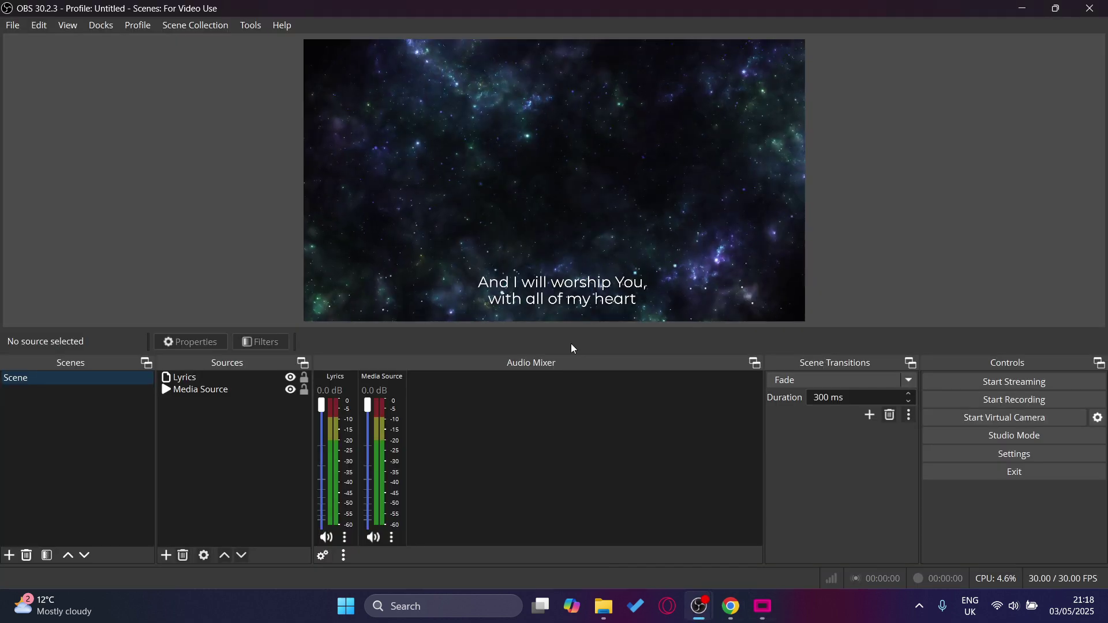